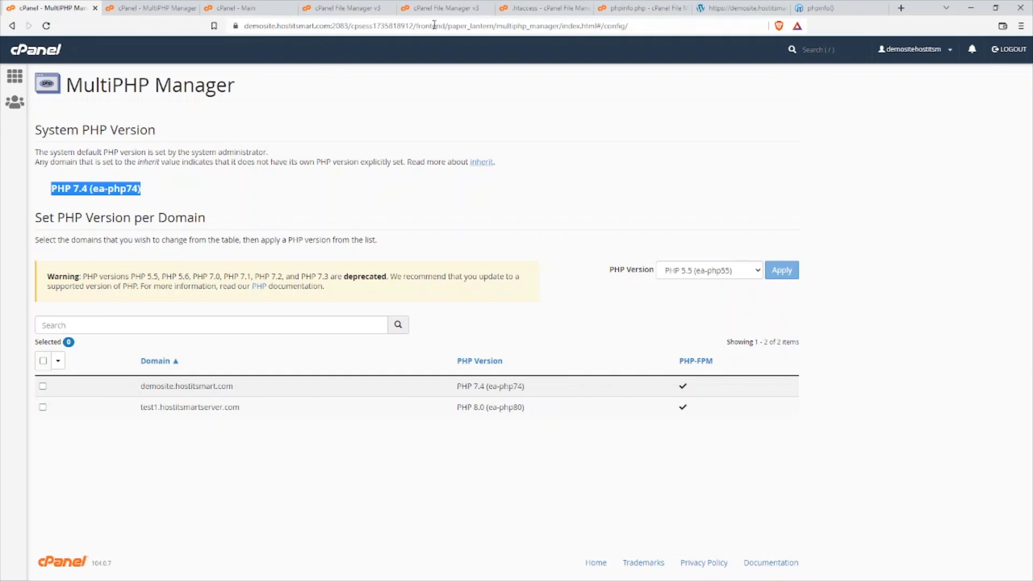
Step: Review the AddHandler line inside the mime_module block of public_html's .htaccess file
left_click(441, 7)
left_click(244, 222)
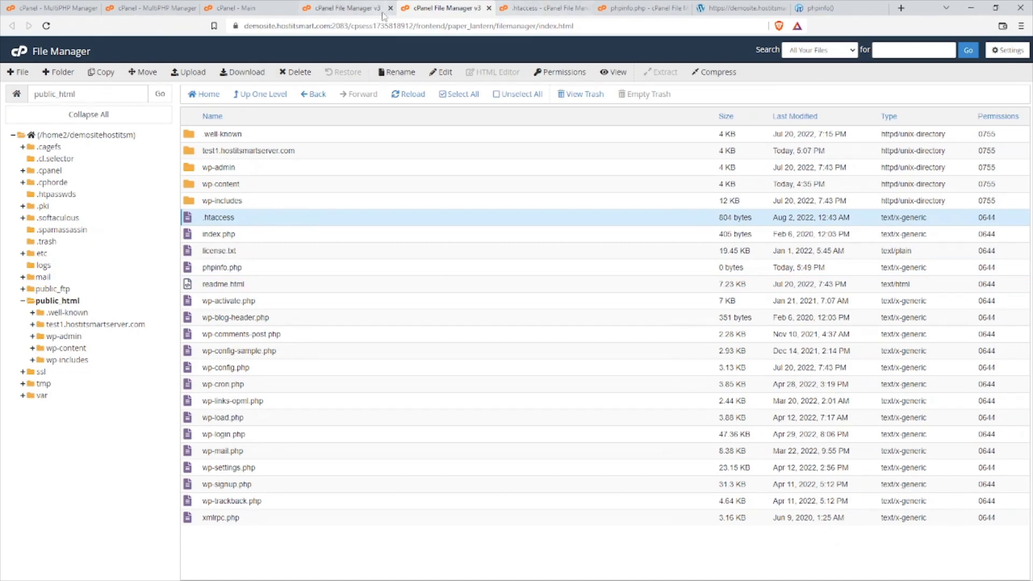
left_click(538, 8)
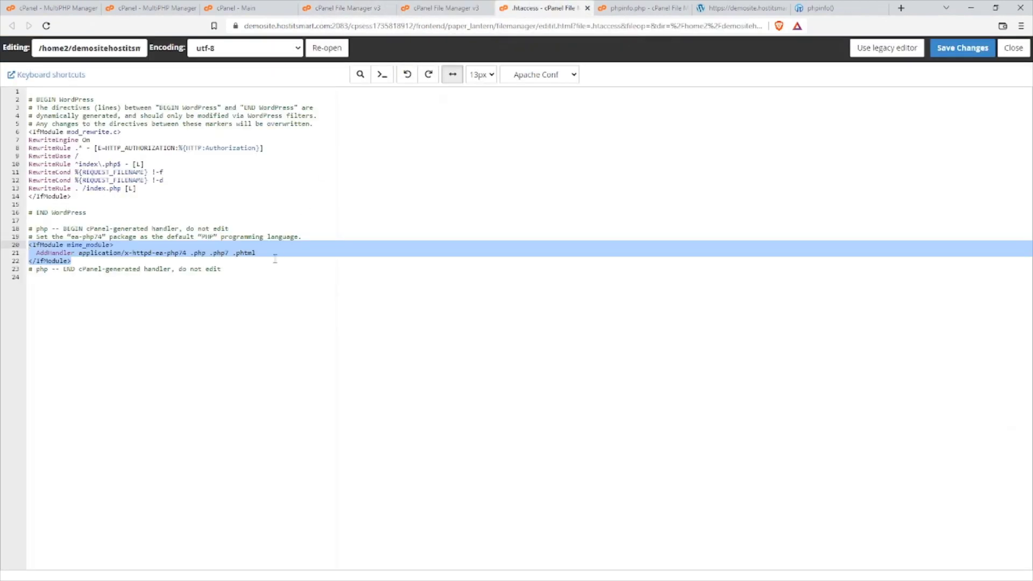
left_click(80, 262)
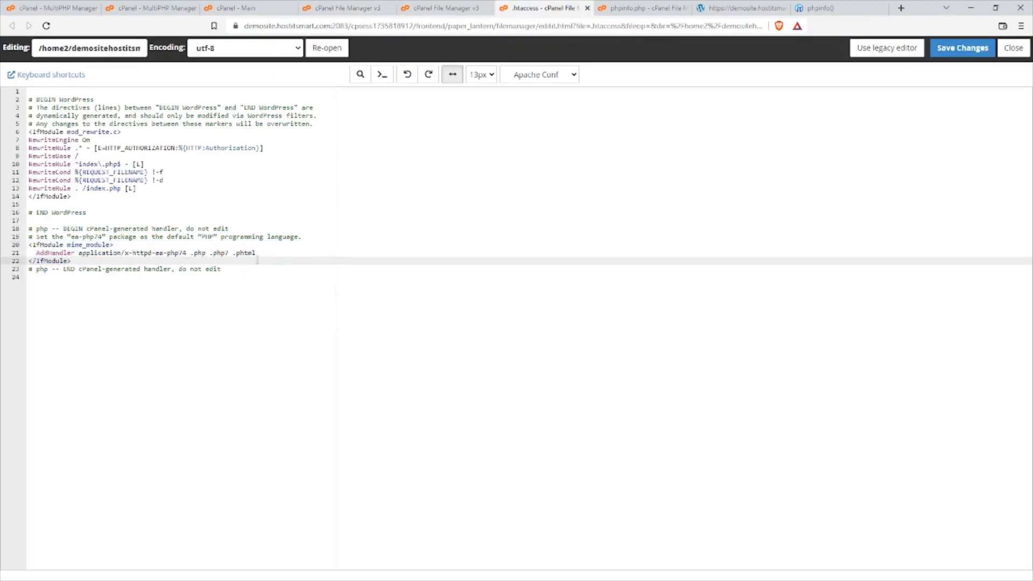
left_click_drag(186, 253, 136, 253)
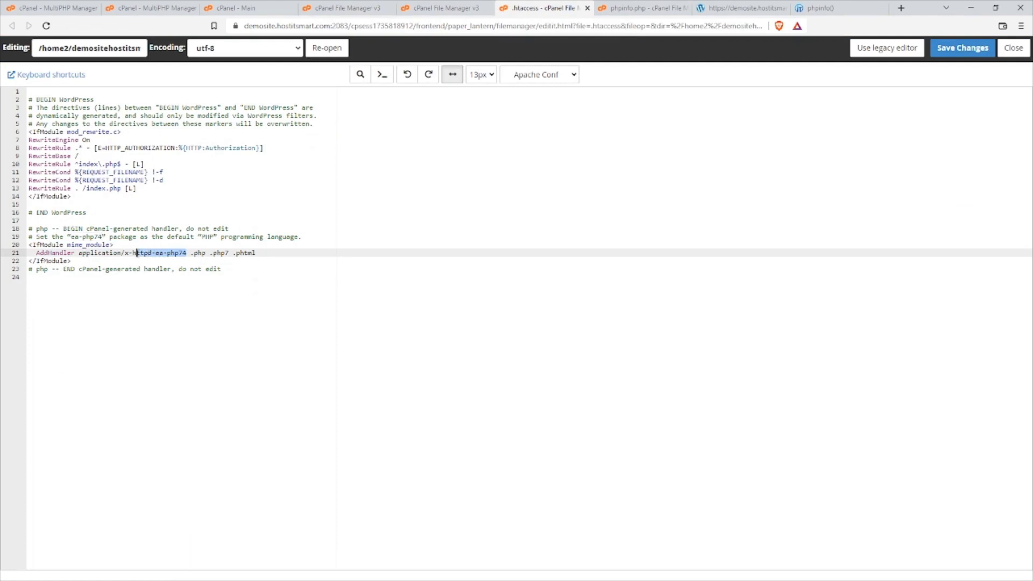
left_click_drag(265, 254, 12, 255)
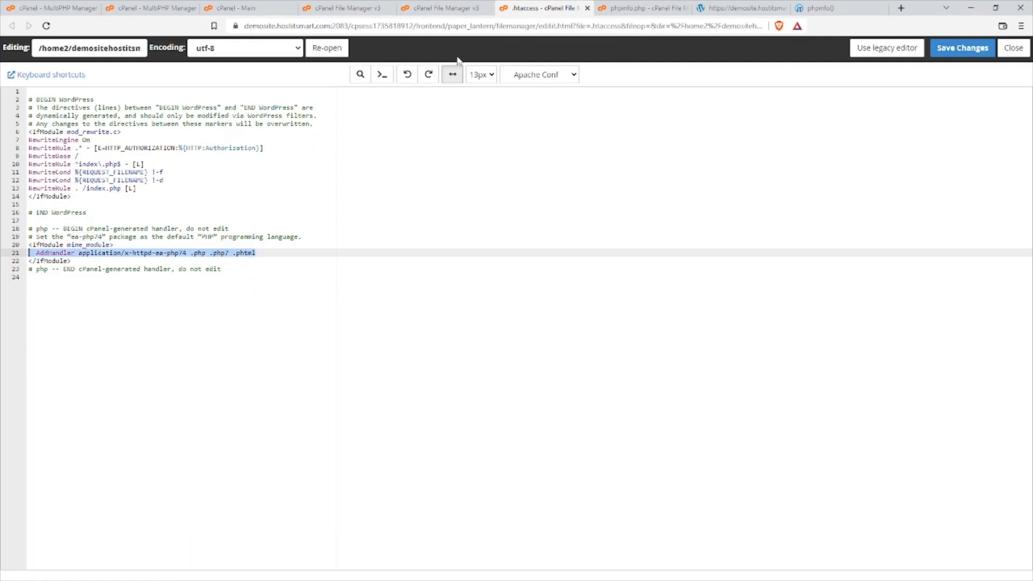
Step: Review the system PHP version and the PHP versions assigned to both domains in MultiPHP Manager
left_click(359, 5)
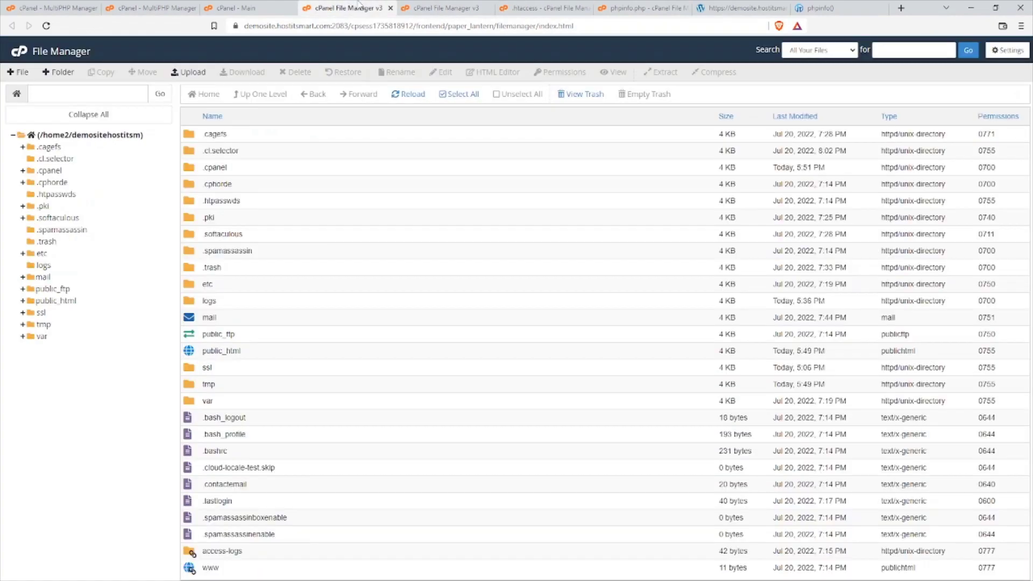
left_click(273, 7)
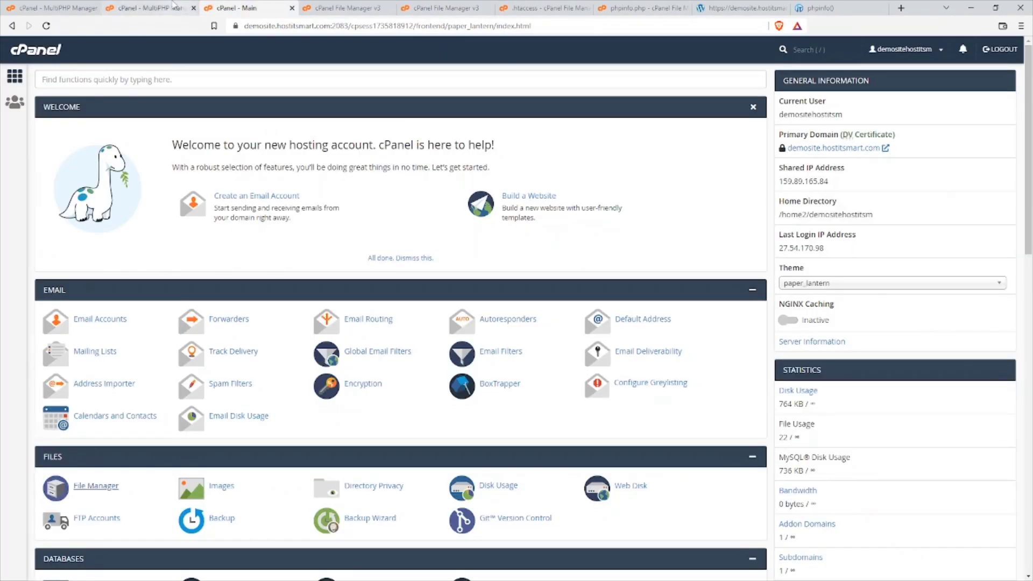
left_click(173, 6)
left_click_drag(156, 197, 49, 195)
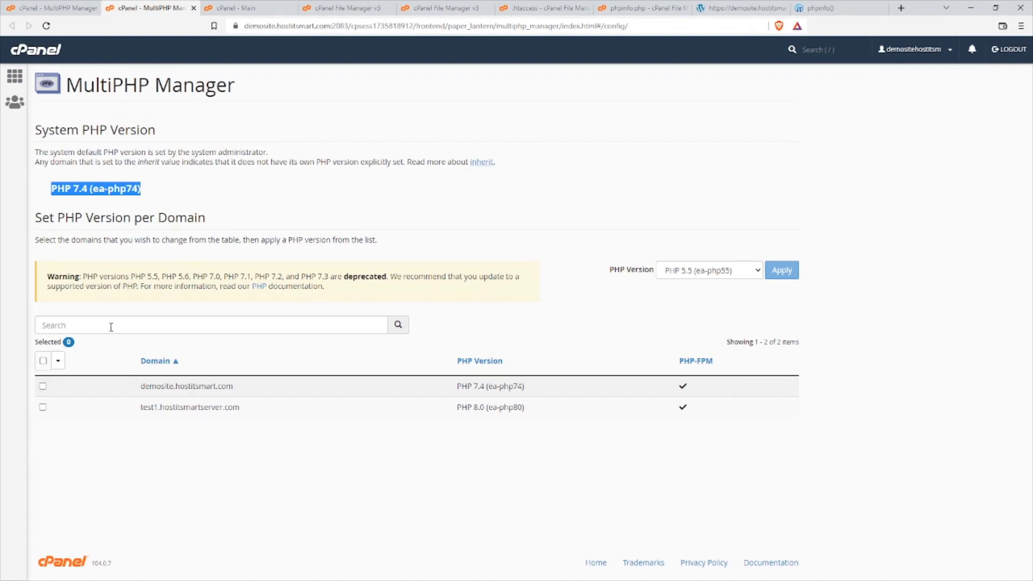
left_click_drag(251, 390, 142, 388)
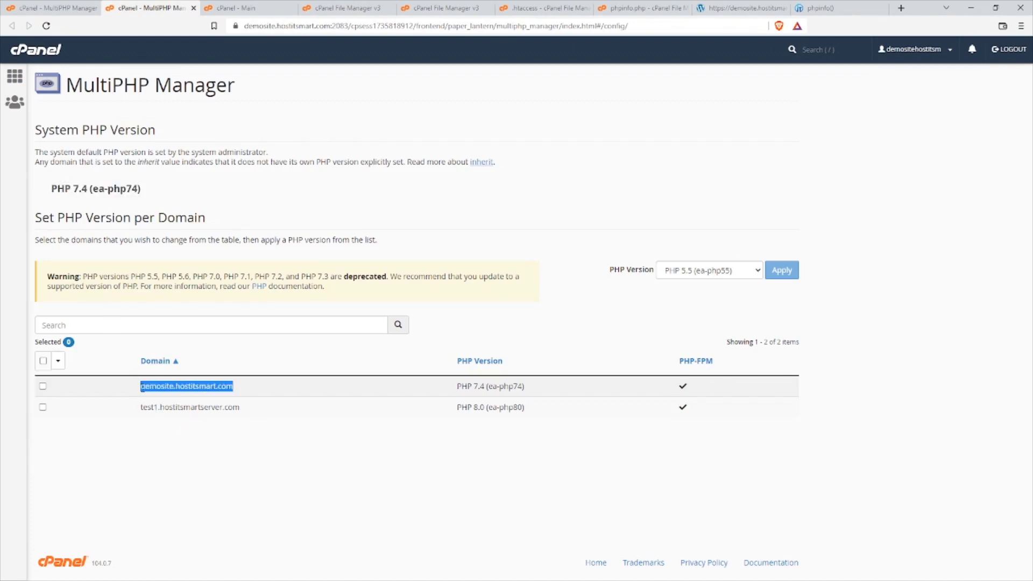
left_click_drag(253, 409, 141, 408)
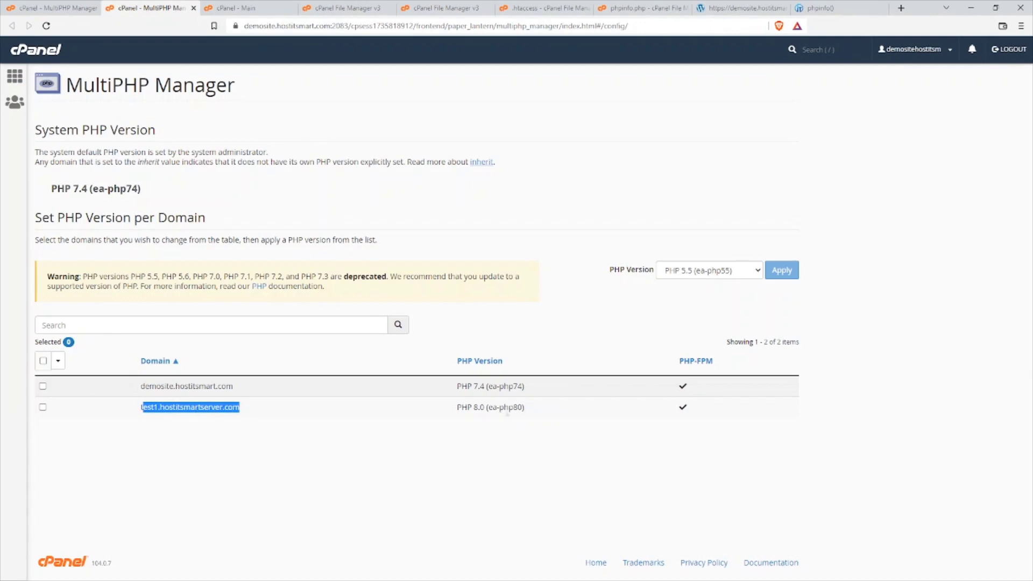
left_click(537, 388)
left_click_drag(536, 389, 456, 388)
left_click_drag(537, 409, 456, 410)
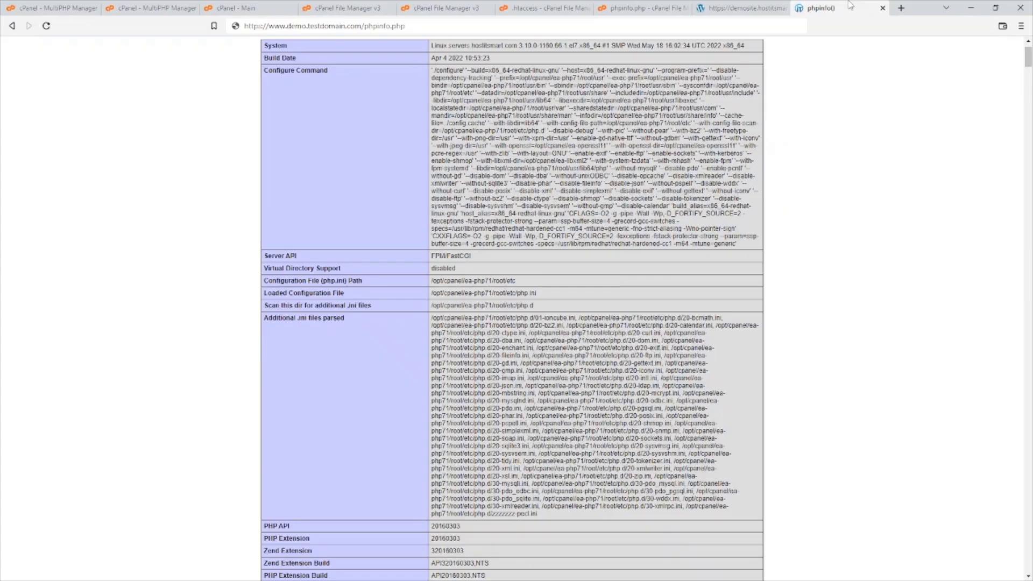
Step: Examine the sample phpinfo() page, from its PHP version header through the configuration sections
left_click(839, 8)
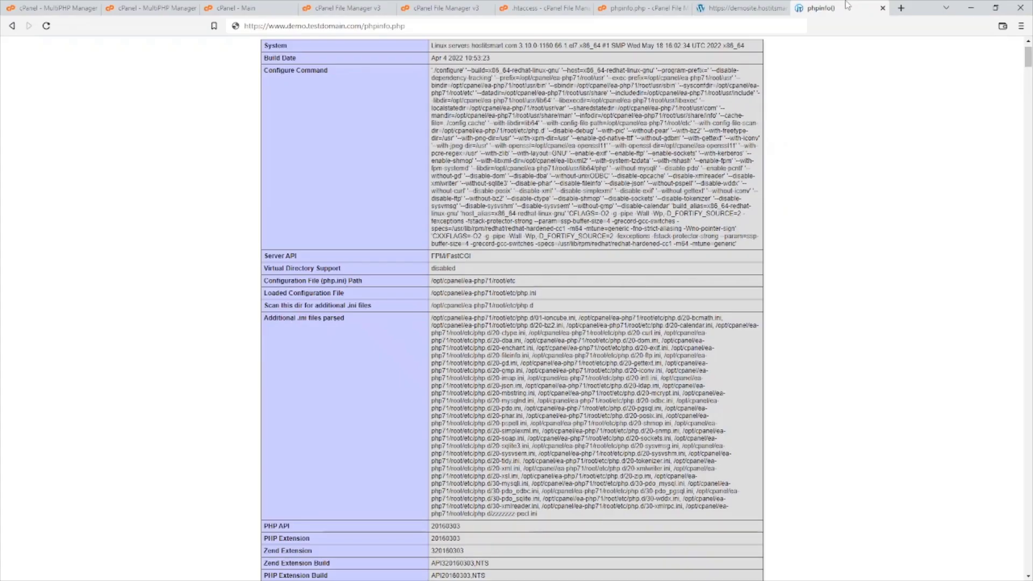
scroll(410, 140, "up", 1)
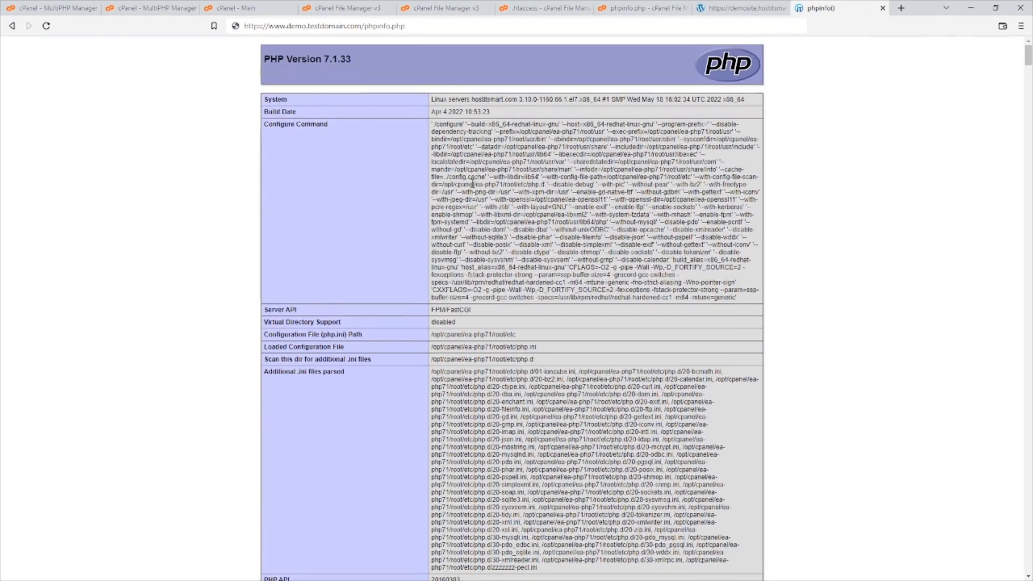
scroll(474, 192, "down", 3)
scroll(474, 192, "down", 15)
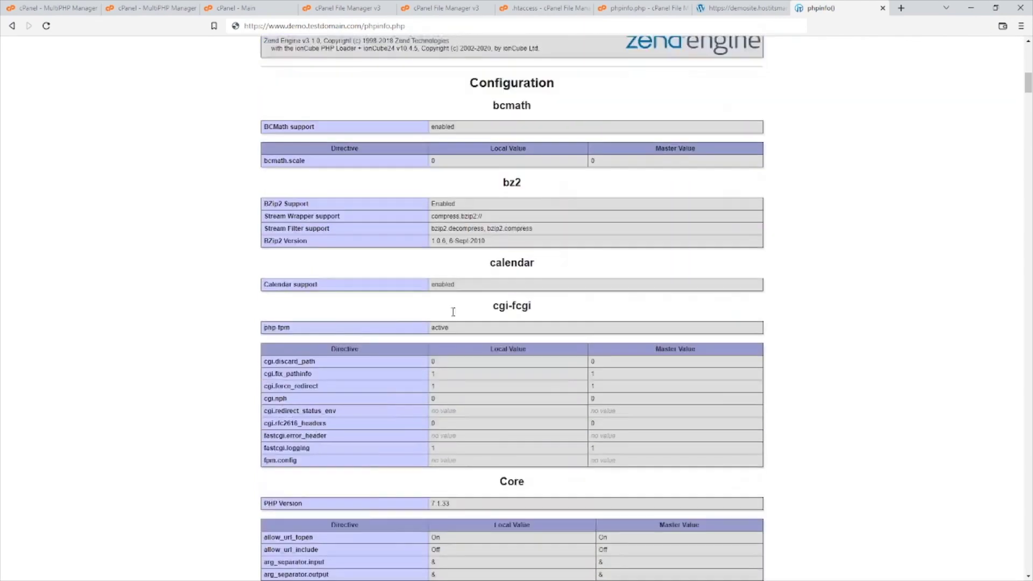
scroll(453, 315, "up", 20)
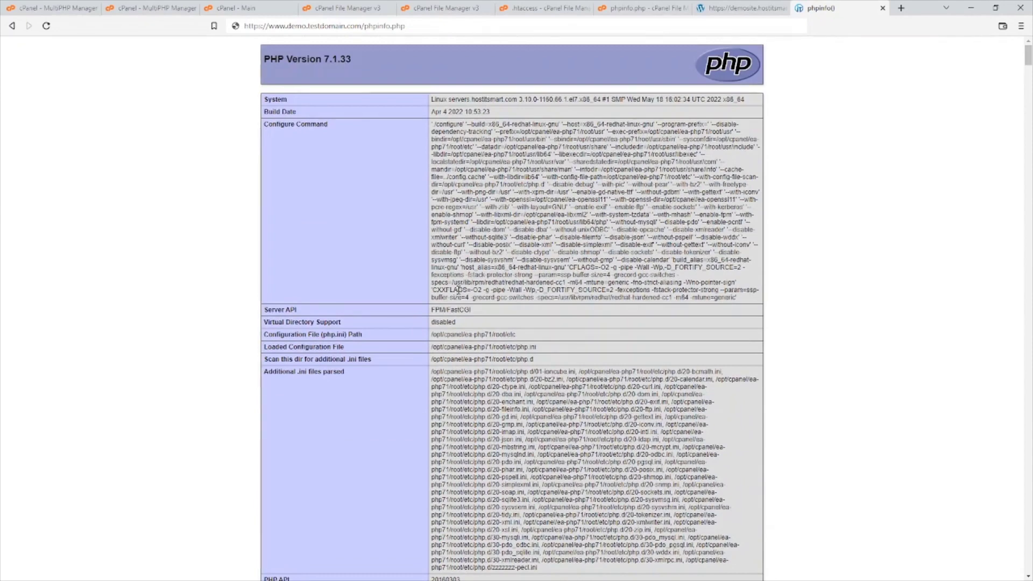
scroll(458, 290, "down", 2)
scroll(457, 290, "up", 2)
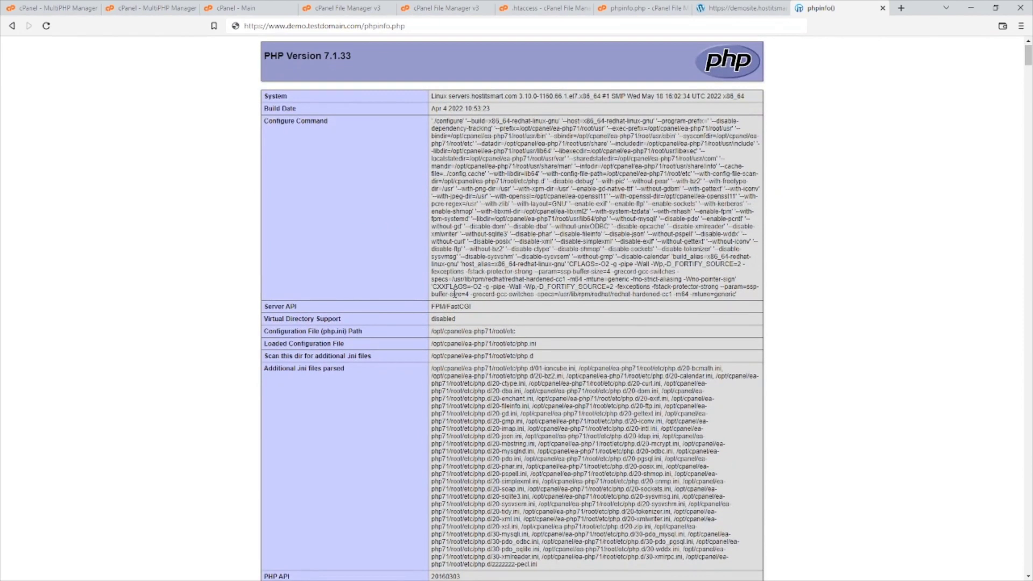
scroll(454, 292, "down", 2)
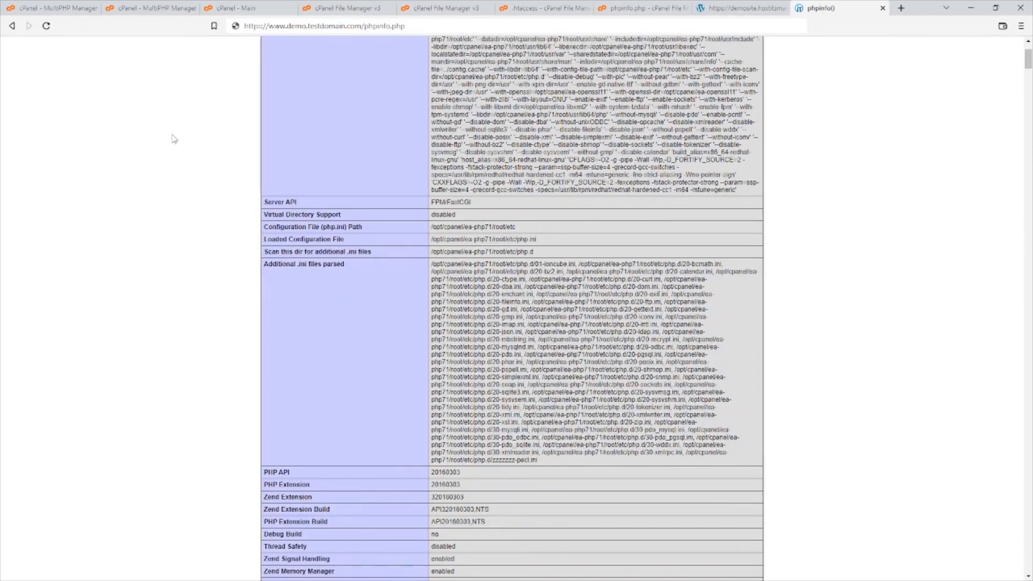
Step: Go from the cPanel home page to File Manager and open the public_html folder
left_click(59, 11)
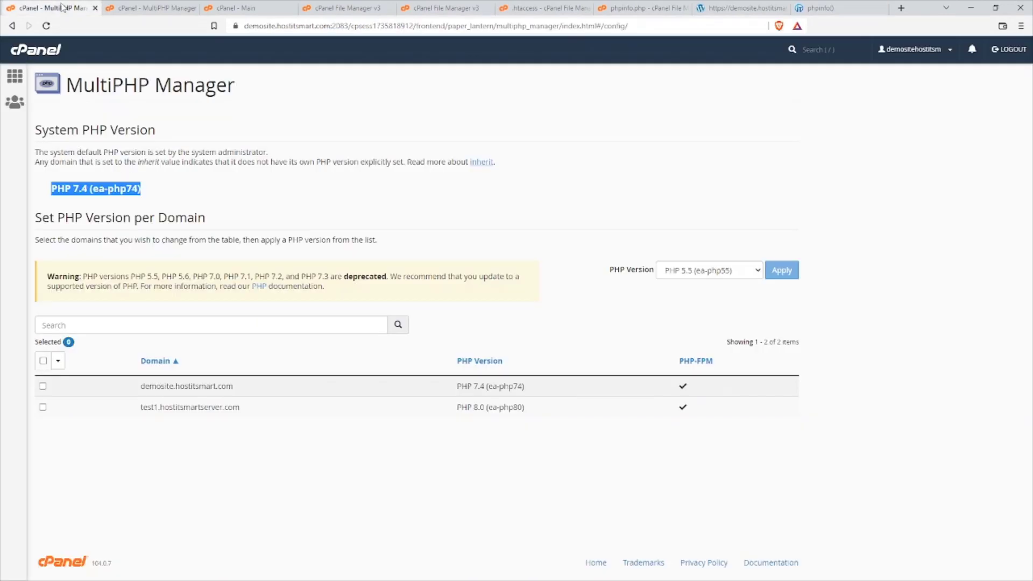
left_click(15, 79)
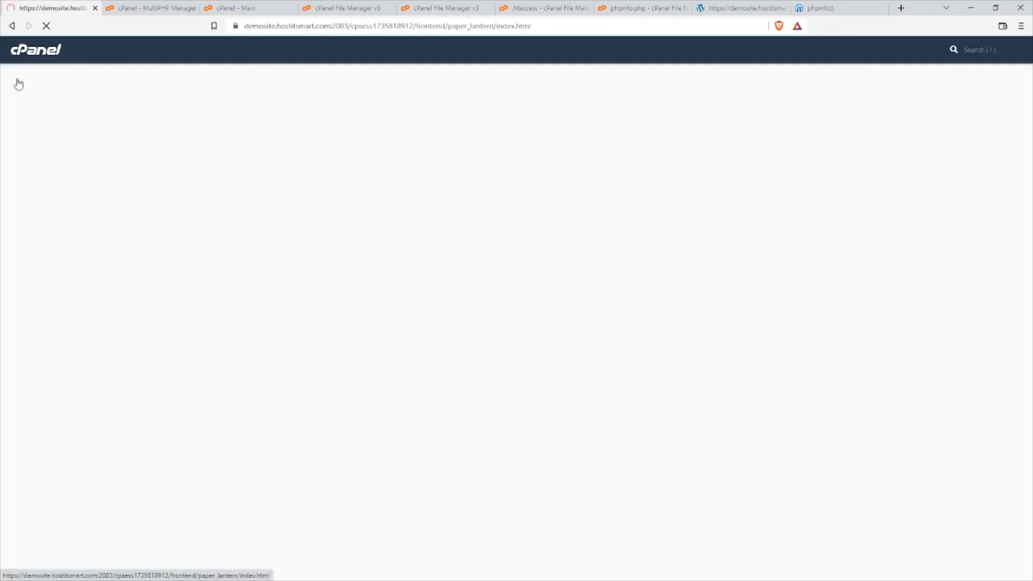
scroll(99, 330, "down", 3)
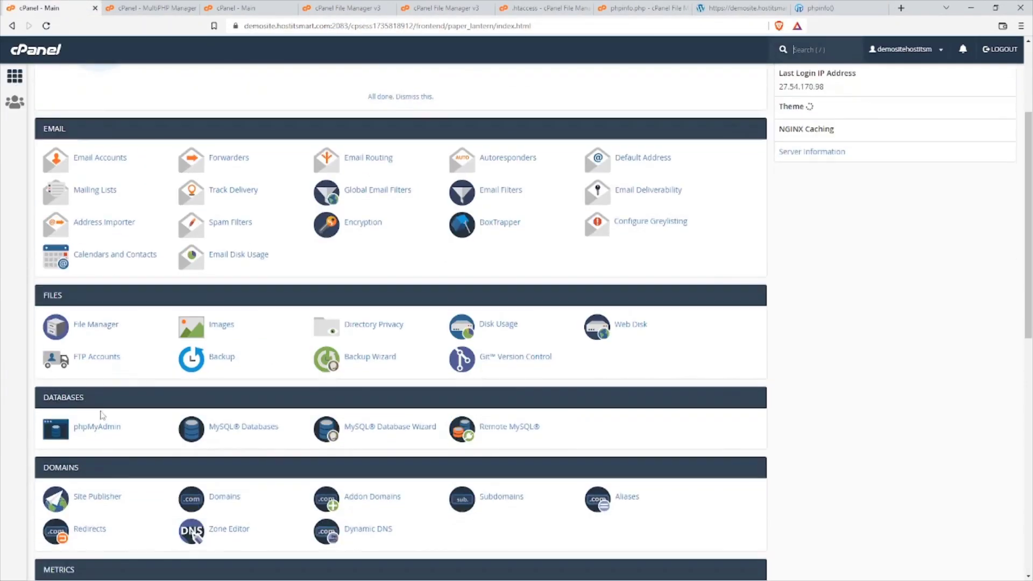
left_click(99, 329)
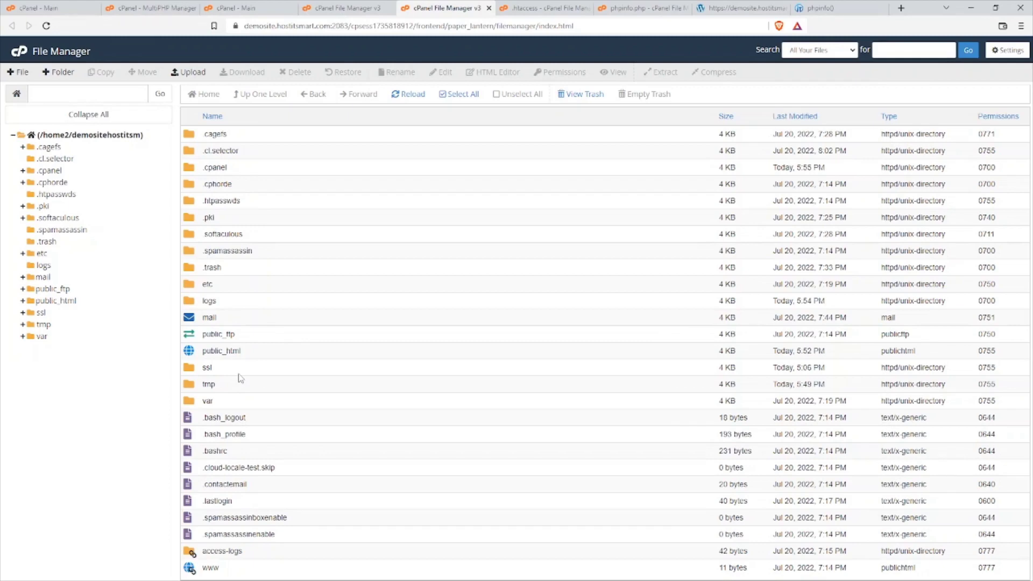
left_click(138, 138)
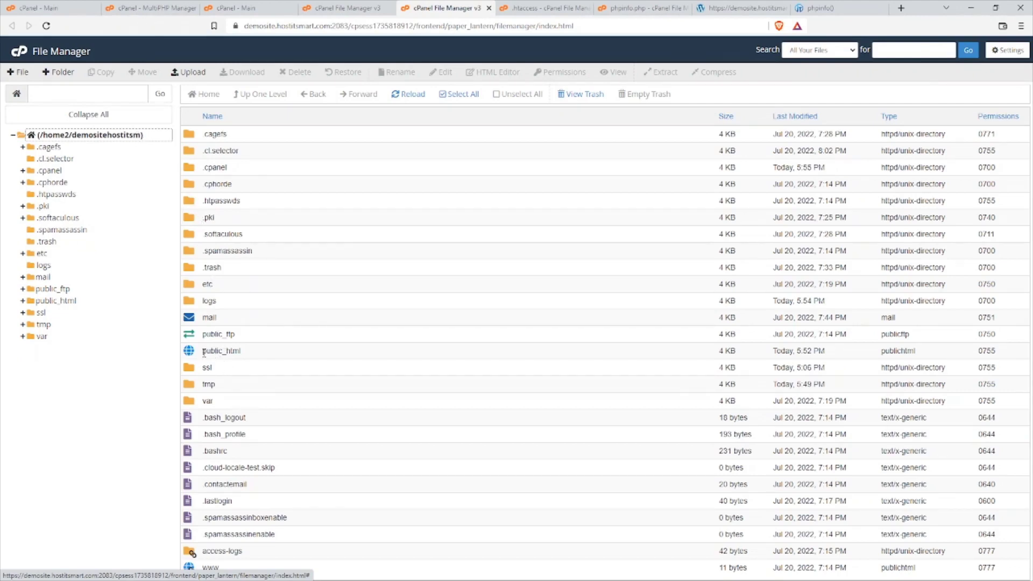
double_click(187, 355)
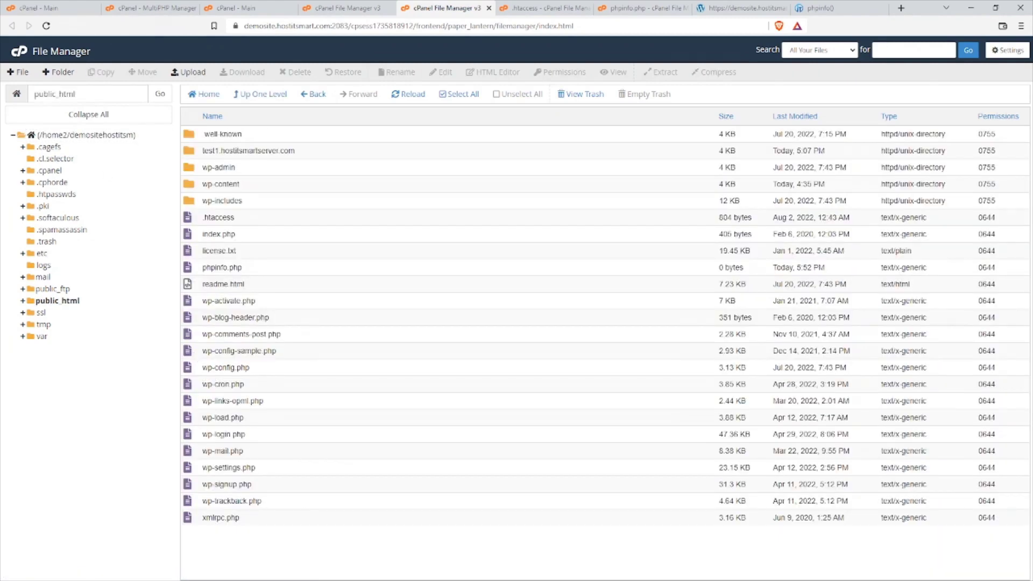
Step: Create a new file named phpinfo.php in /public_html
left_click(18, 72)
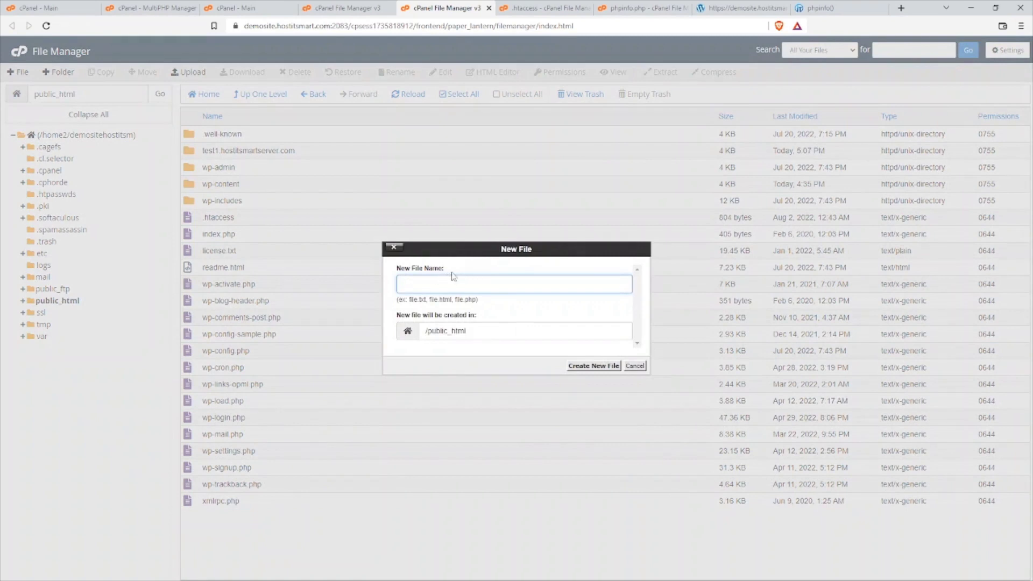
type("p")
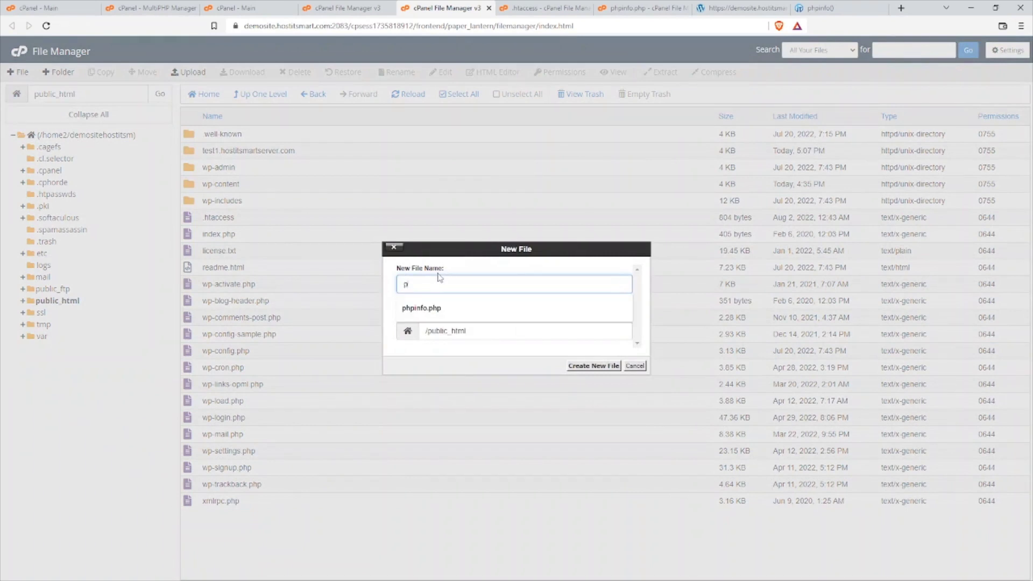
type("hpinfo.php")
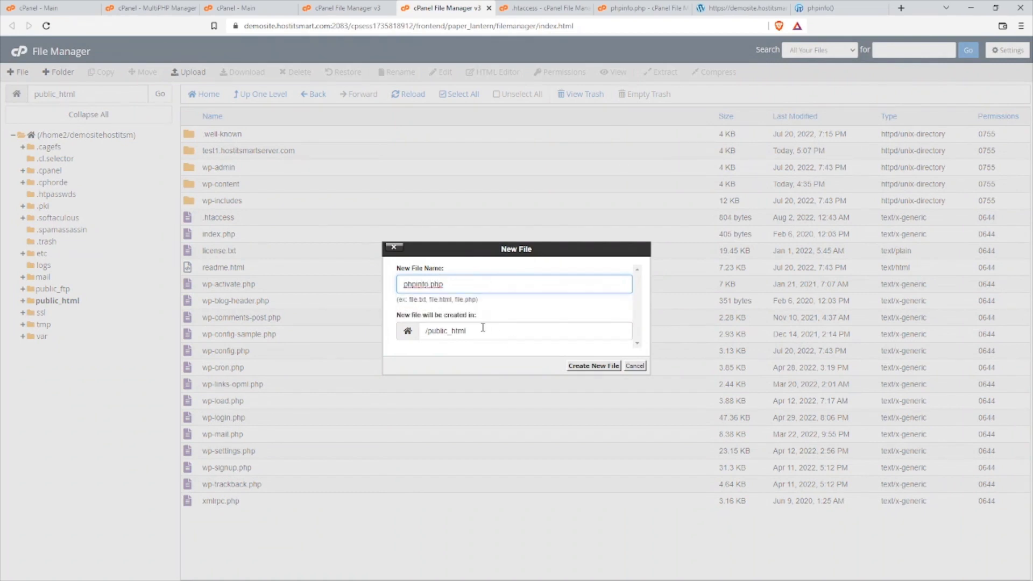
left_click(590, 368)
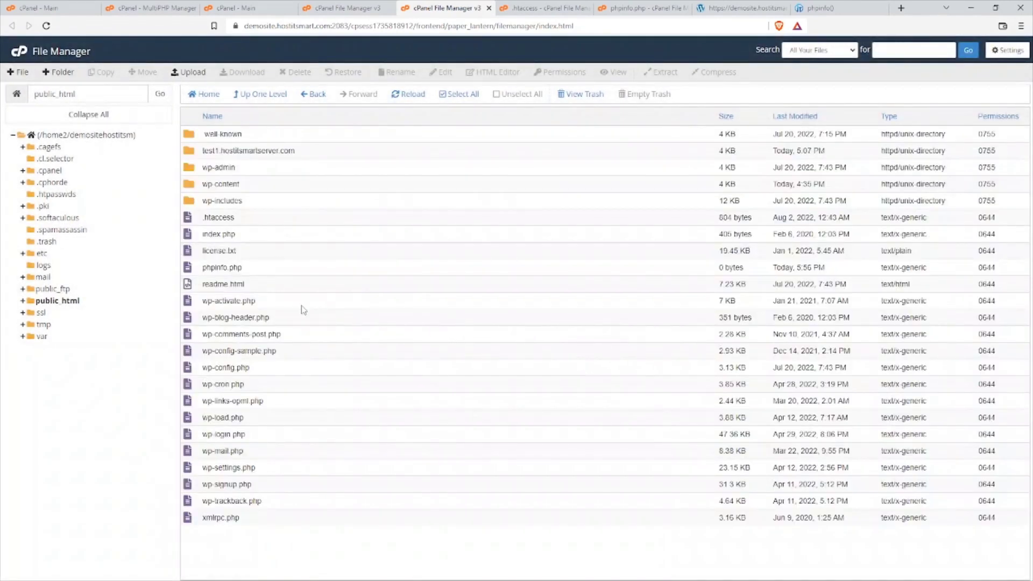
Step: Open phpinfo.php for editing with the utf-8 character encoding
right_click(221, 269)
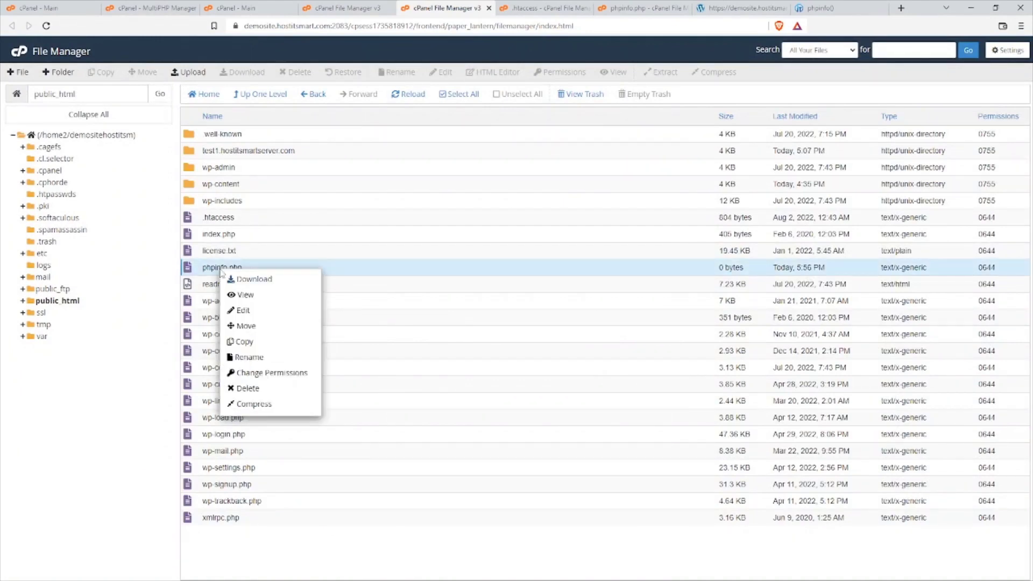
left_click(243, 313)
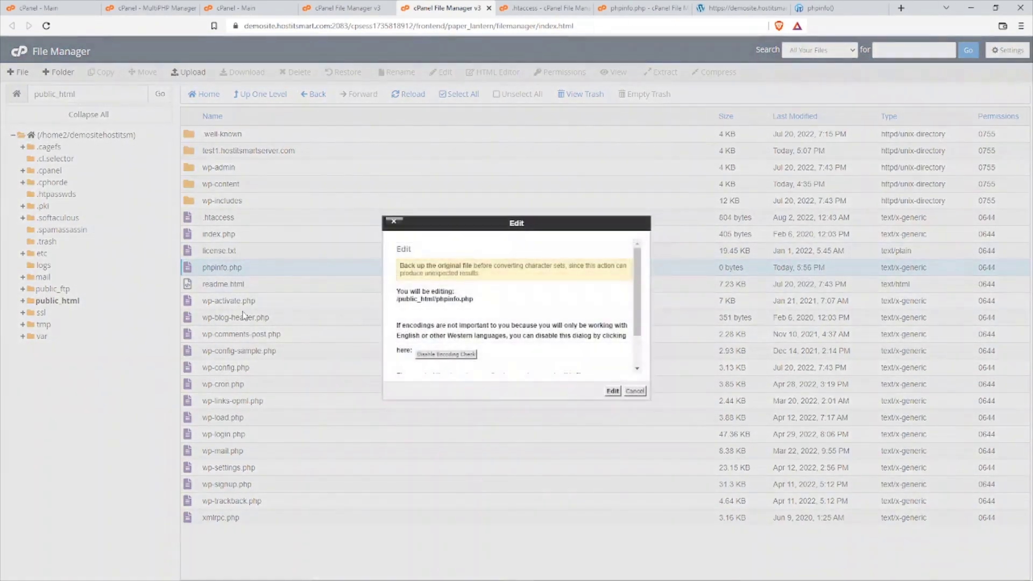
scroll(640, 349, "down", 2)
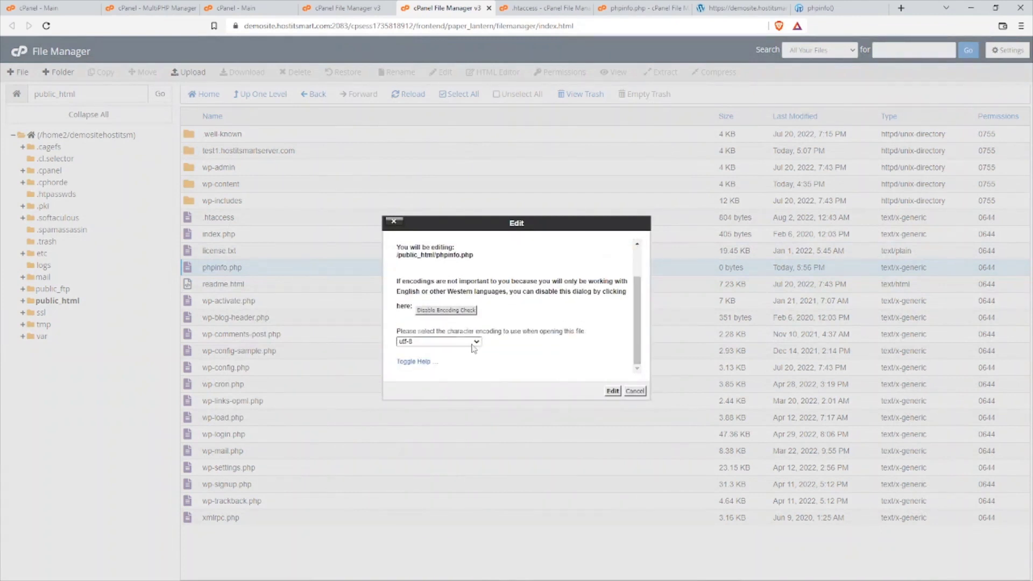
left_click(476, 342)
left_click(479, 343)
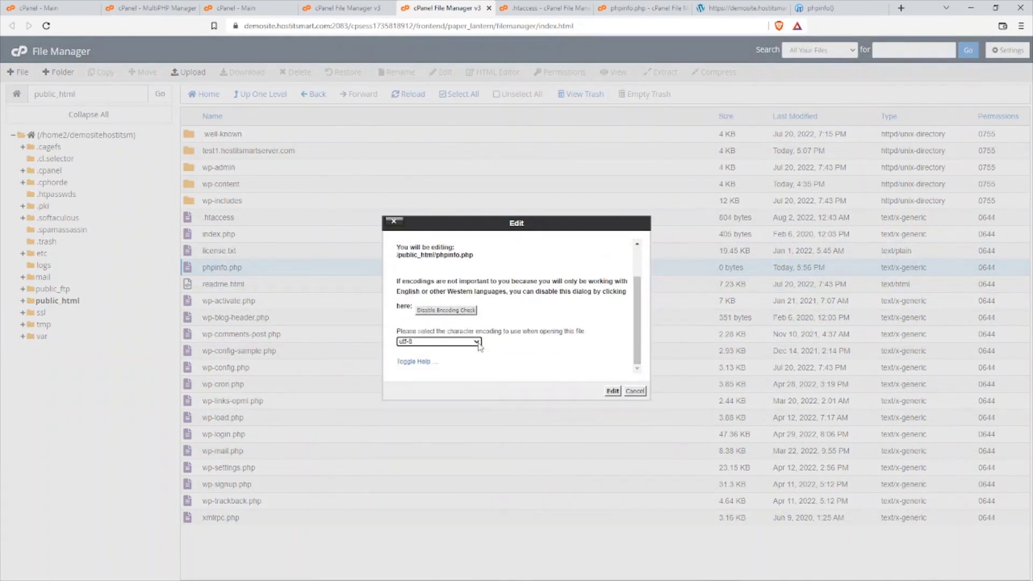
left_click(613, 391)
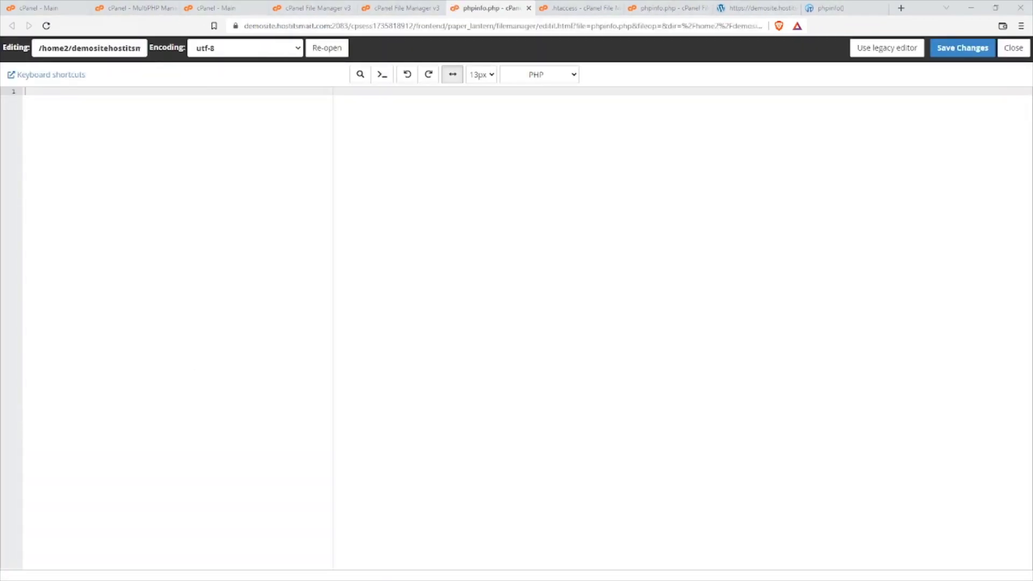
Step: Enter the code <?php phpinfo(); ?> on three lines in phpinfo.php and save the changes
type("<?php phpinfo(); ?>")
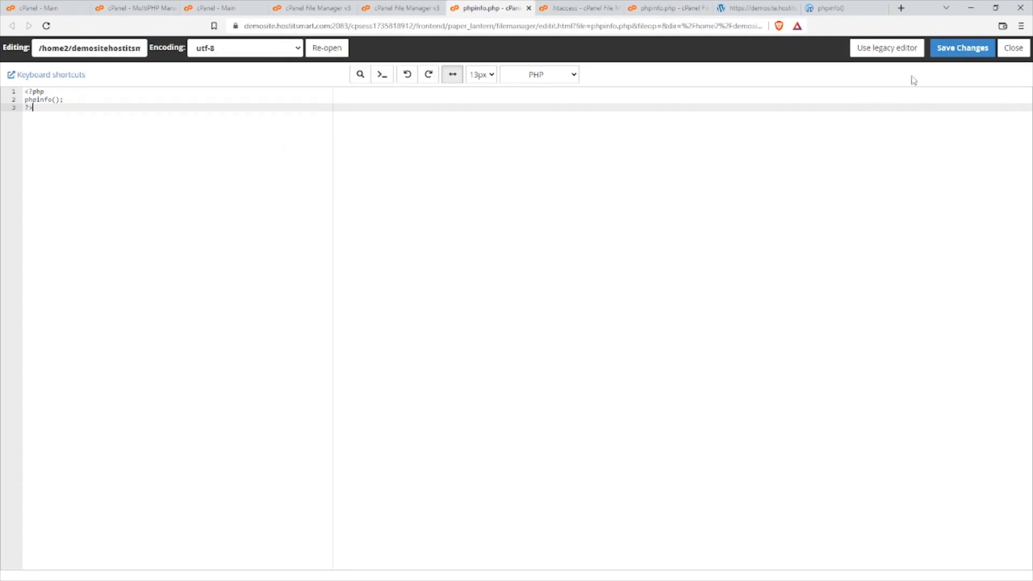
left_click(962, 52)
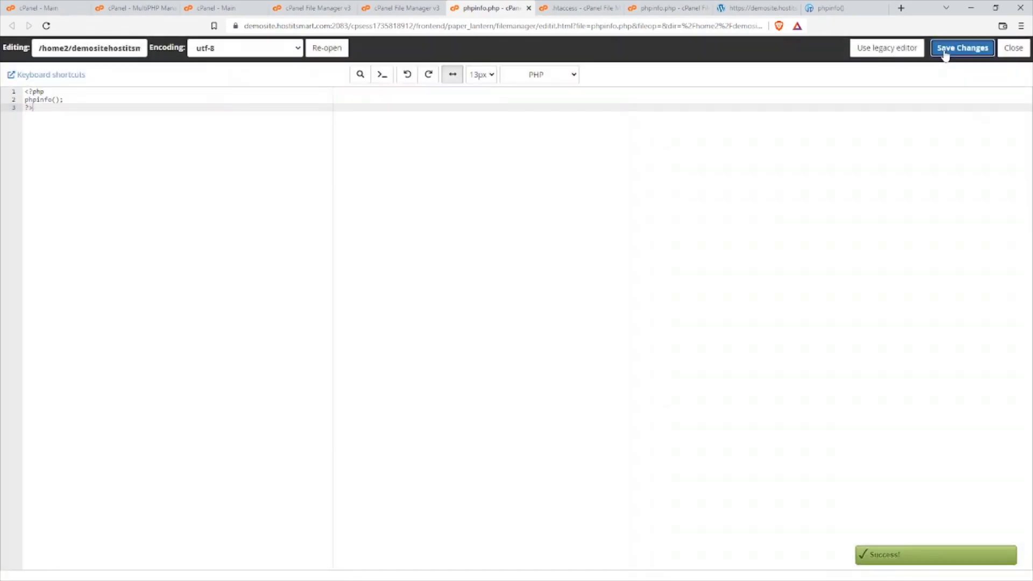
left_click(657, 8)
left_click(747, 8)
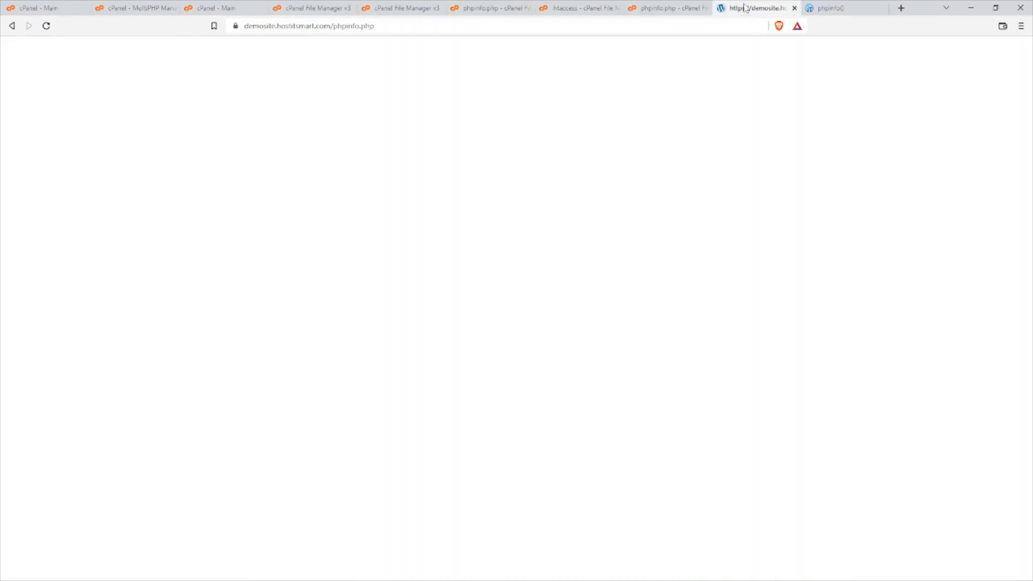
left_click(387, 25)
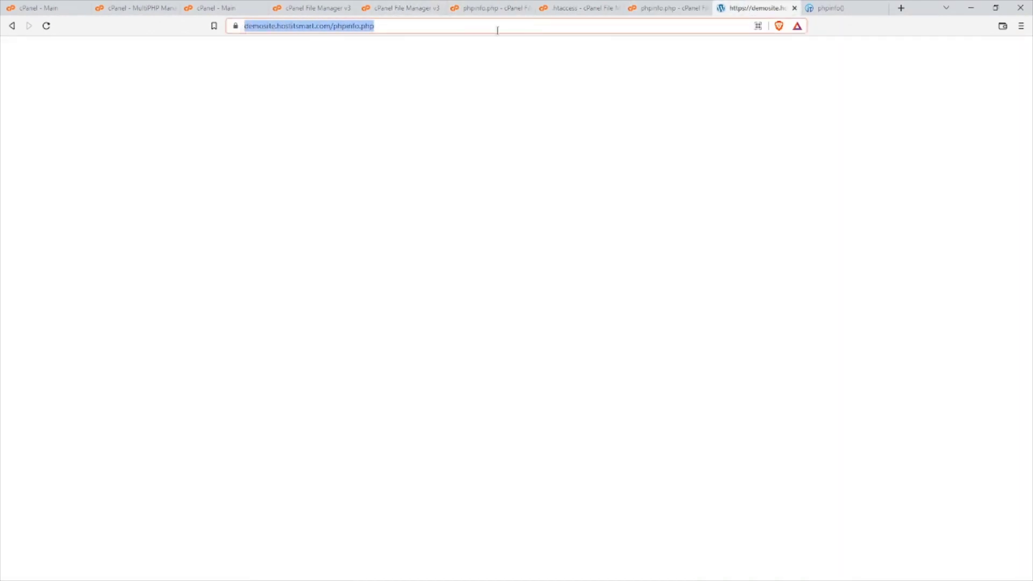
left_click(466, 29)
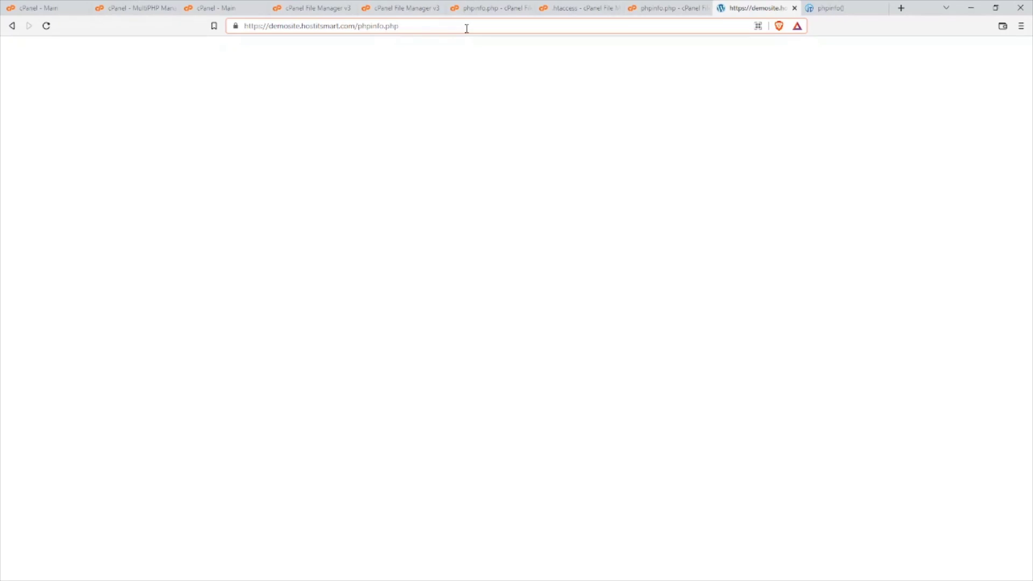
key("Return")
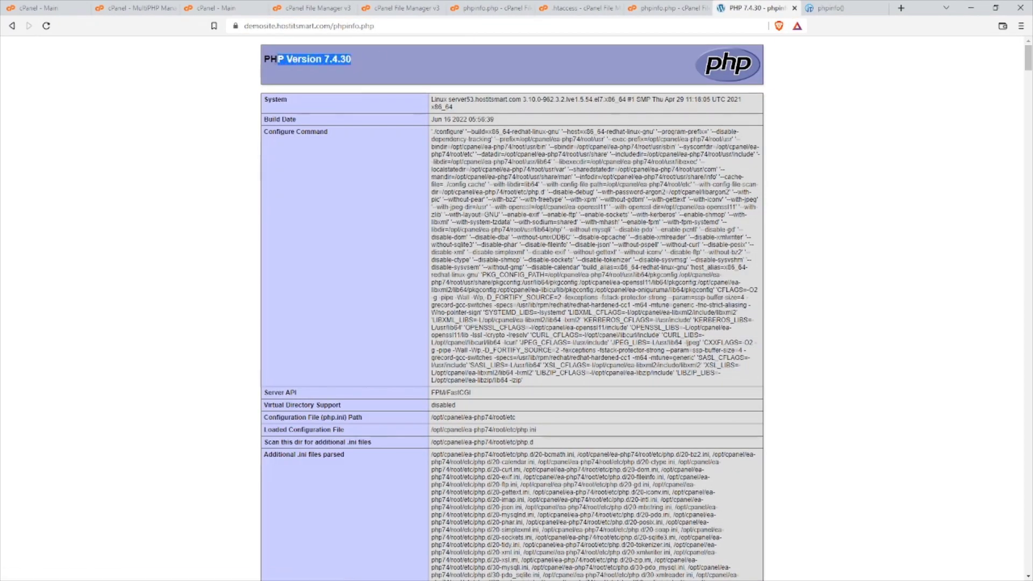
scroll(369, 261, "down", 13)
scroll(366, 285, "down", 20)
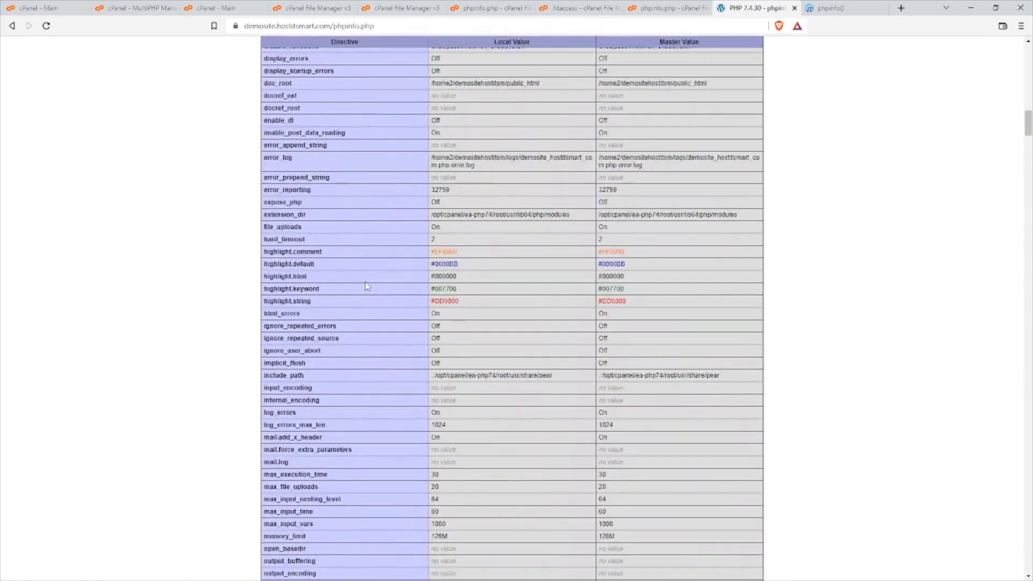
scroll(378, 294, "down", 20)
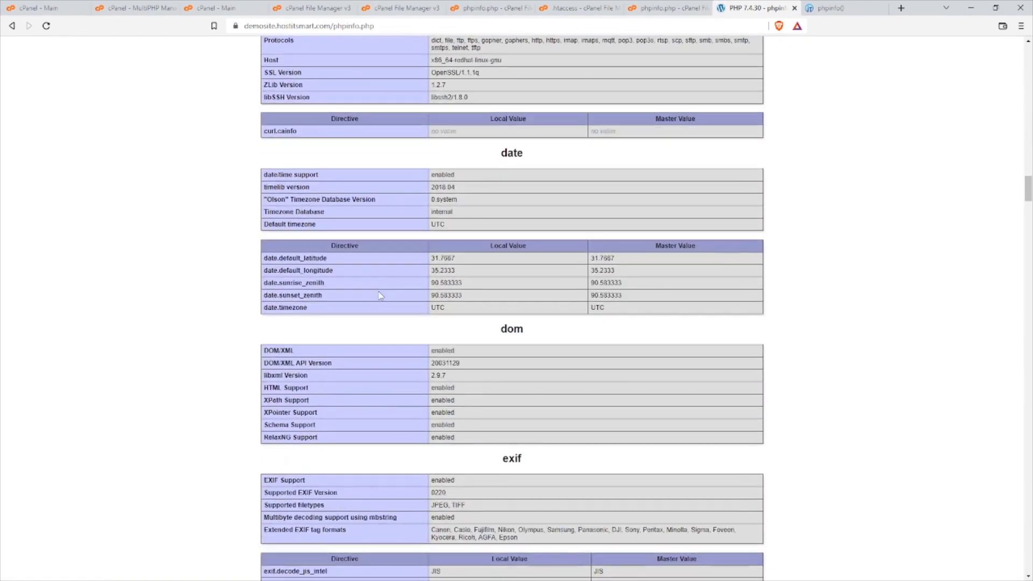
scroll(381, 293, "down", 10)
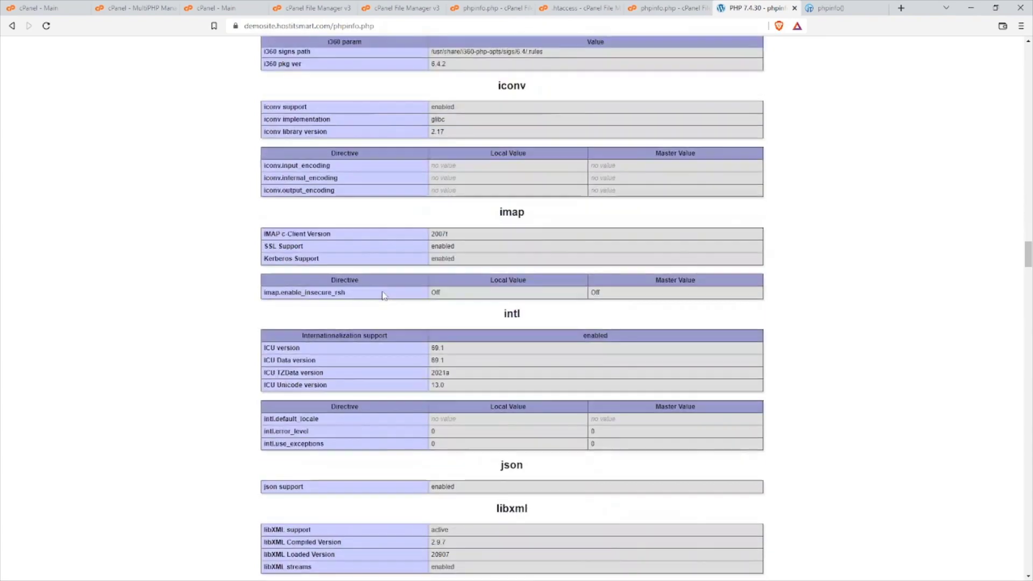
scroll(380, 272, "up", 20)
scroll(273, 89, "up", 10)
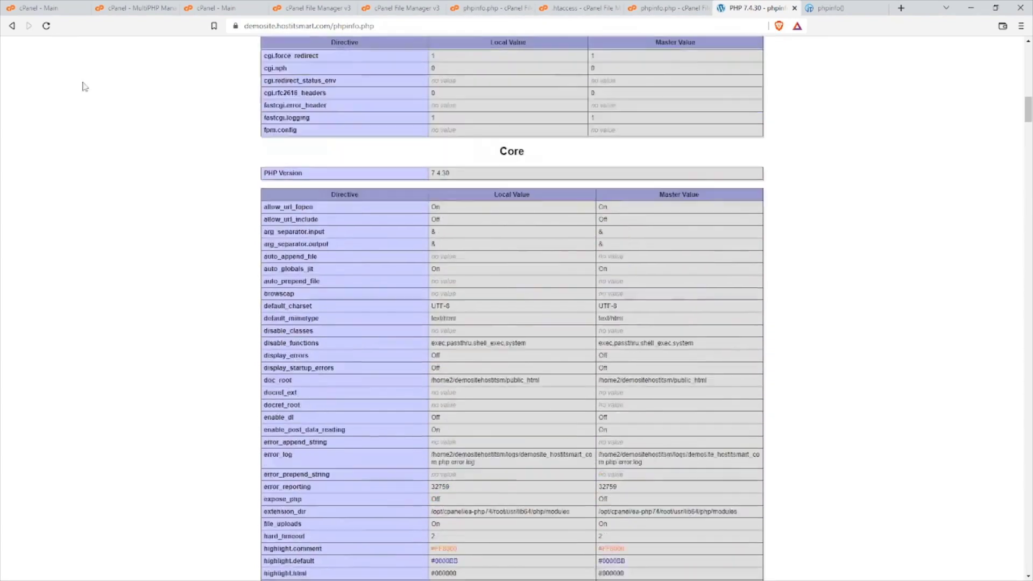
Step: Return to the cPanel home page and open MultiPHP Manager from the Software section
left_click(38, 8)
scroll(177, 249, "down", 4)
scroll(144, 259, "down", 7)
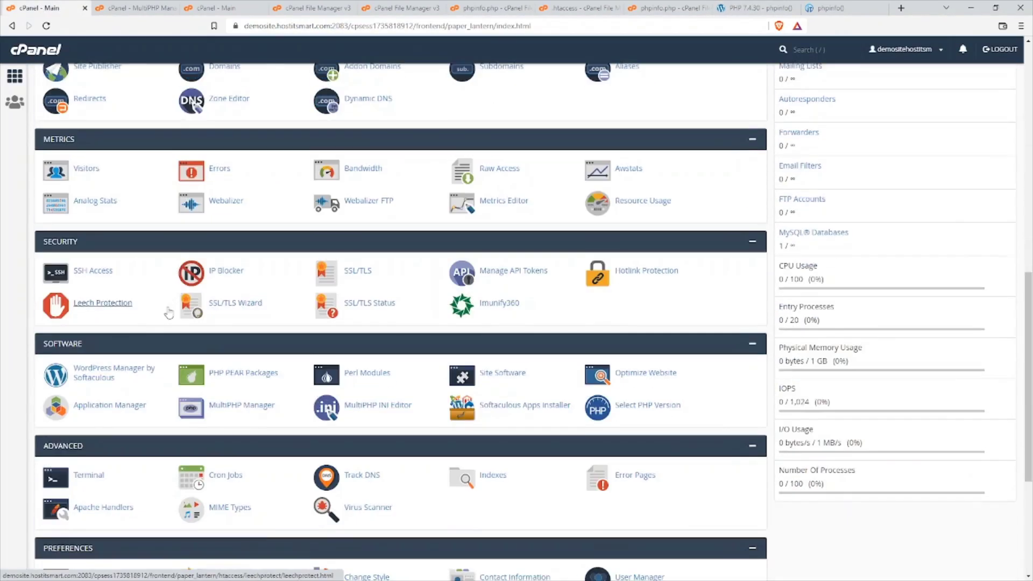
scroll(219, 355, "up", 2)
left_click(219, 355)
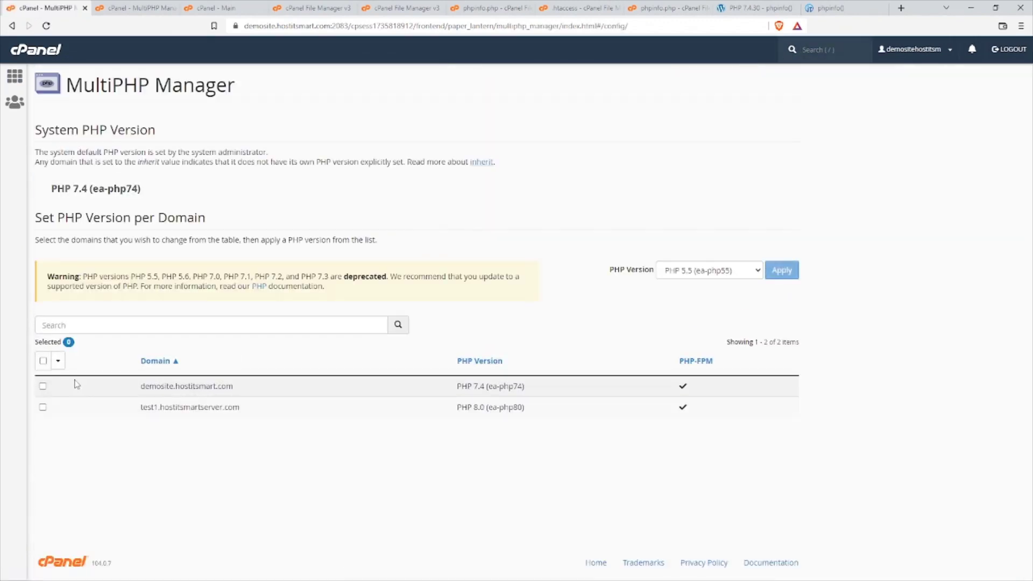
Step: Apply PHP 8.0 (ea-php80) to the domain demosite.hostitsmart.com and check its entry in the domain list
left_click(42, 386)
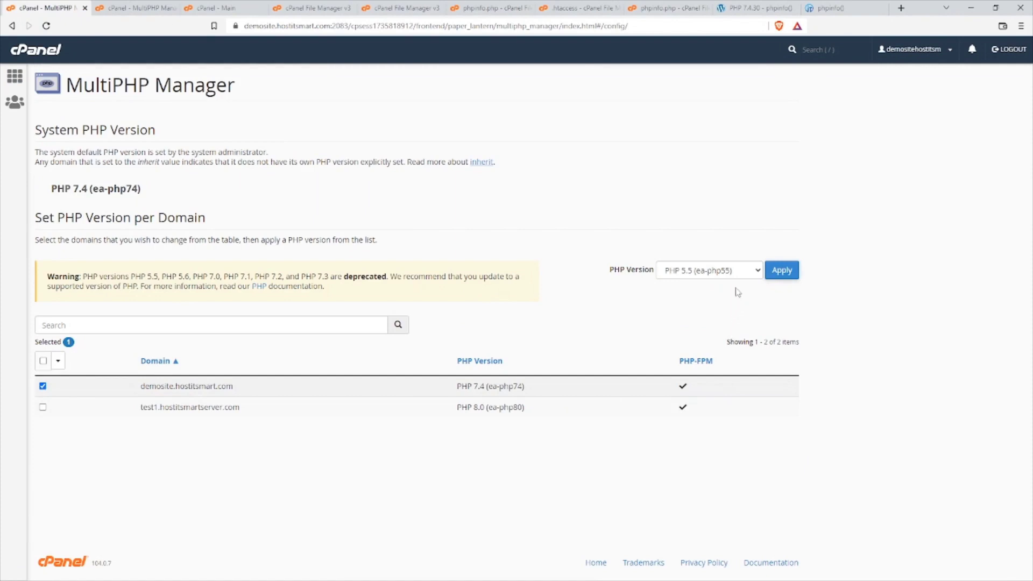
left_click(739, 272)
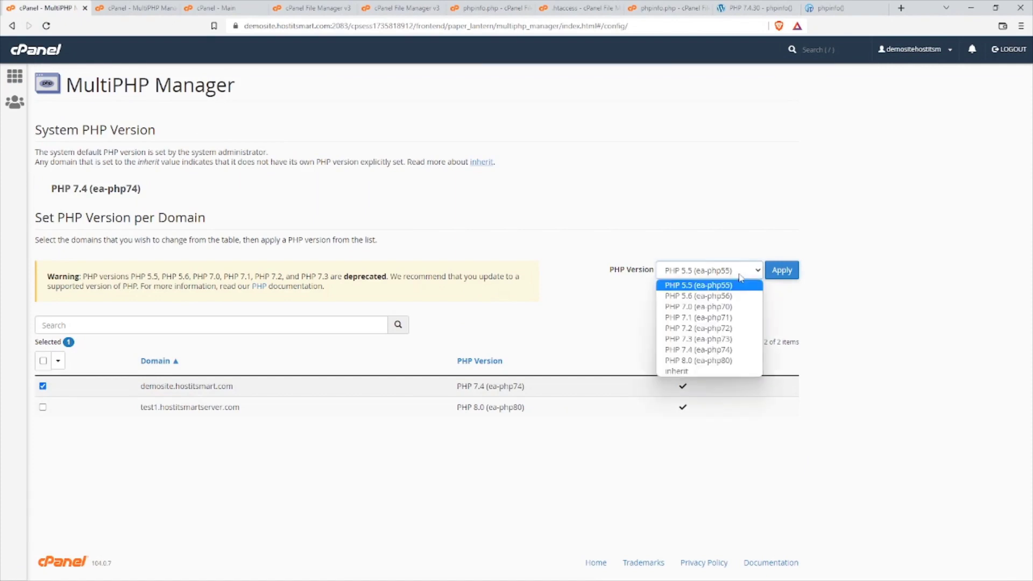
left_click(697, 363)
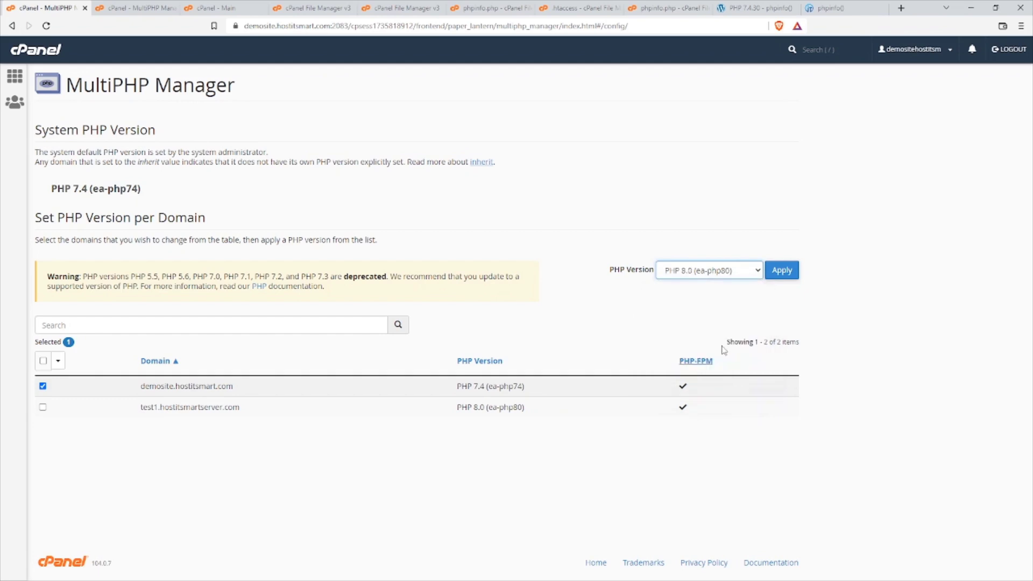
left_click(788, 274)
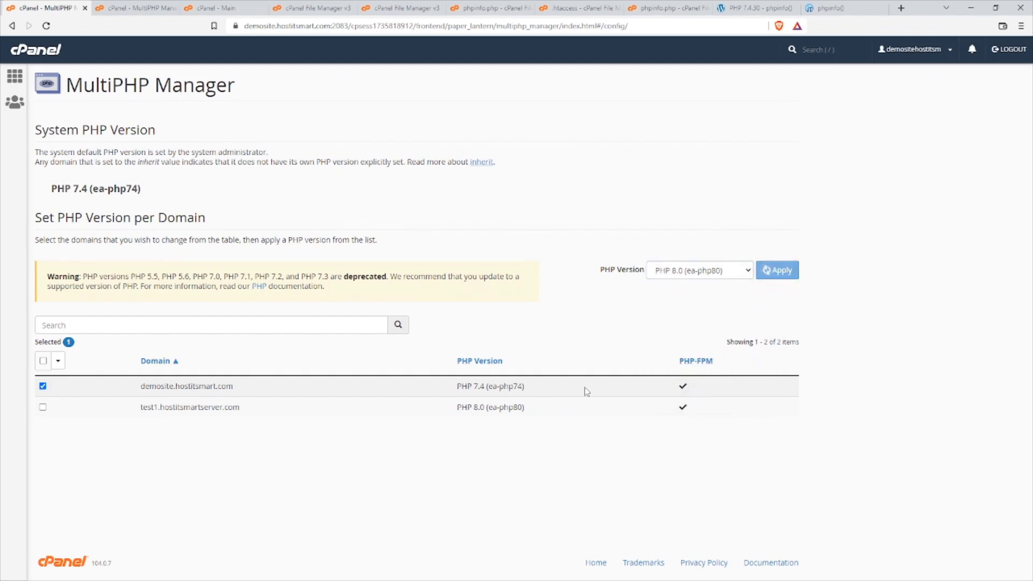
left_click_drag(525, 386, 143, 388)
left_click(444, 510)
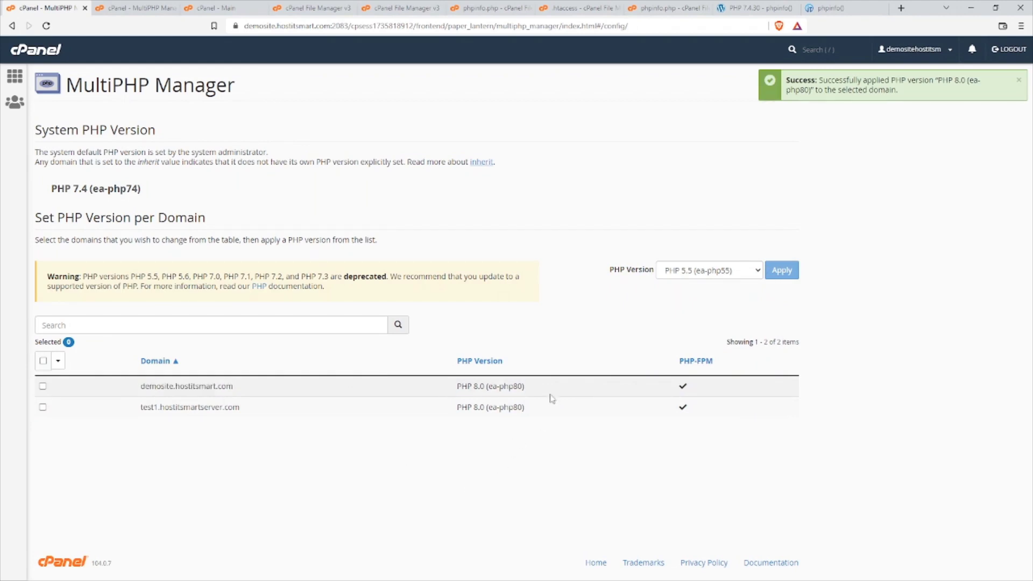
left_click_drag(549, 397, 457, 390)
left_click(603, 396)
Step: Go back to the phpinfo.php page on demosite.hostitsmart.com, reload it and check the PHP version in its heading
left_click(747, 7)
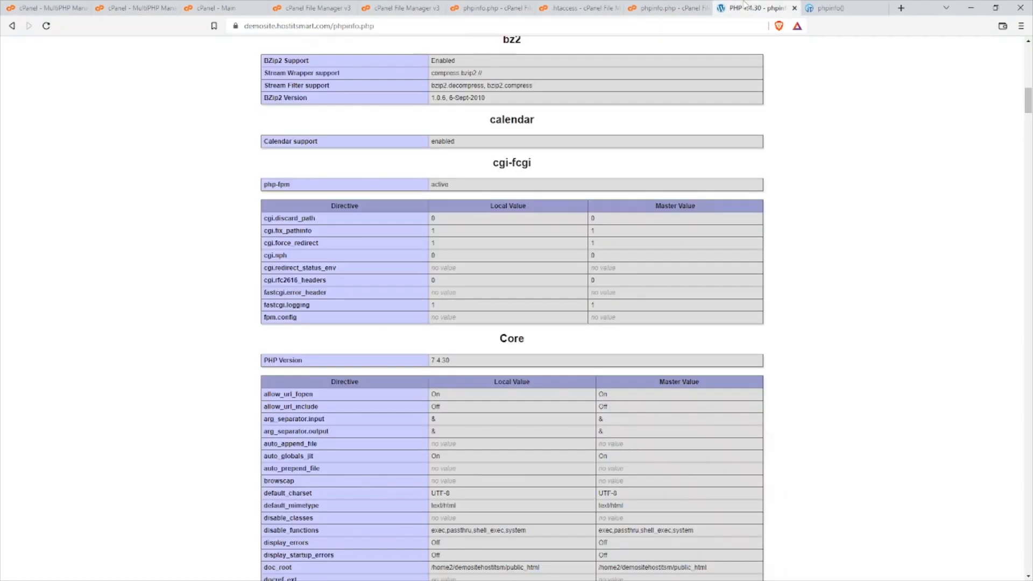
scroll(548, 115, "up", 15)
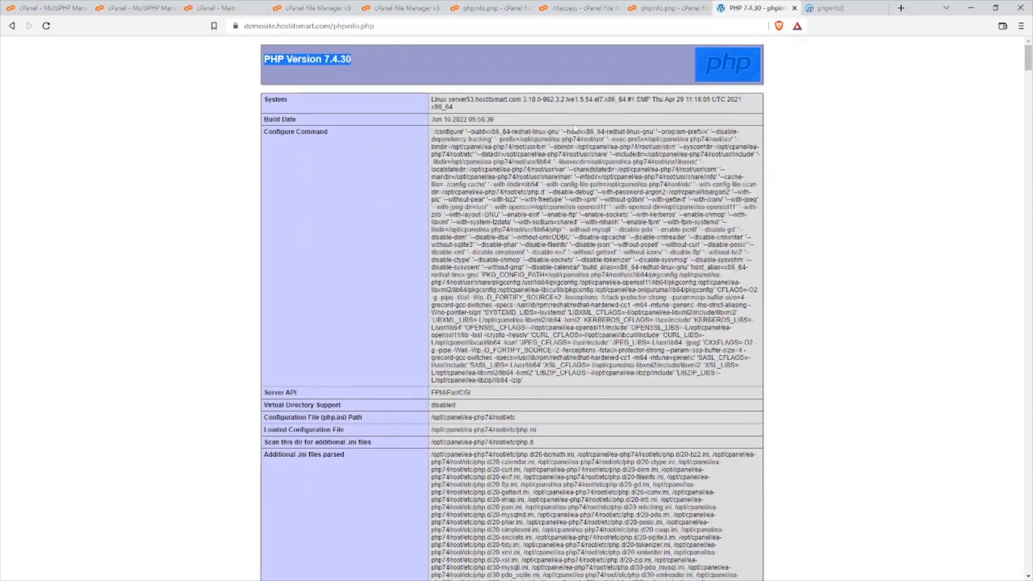
left_click(444, 20)
key("Return")
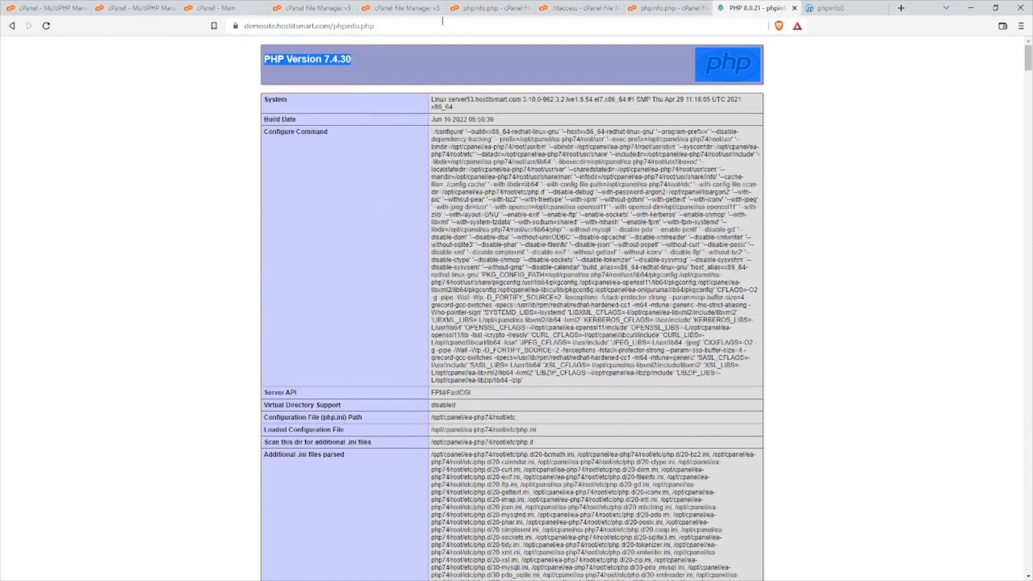
left_click_drag(372, 56, 263, 58)
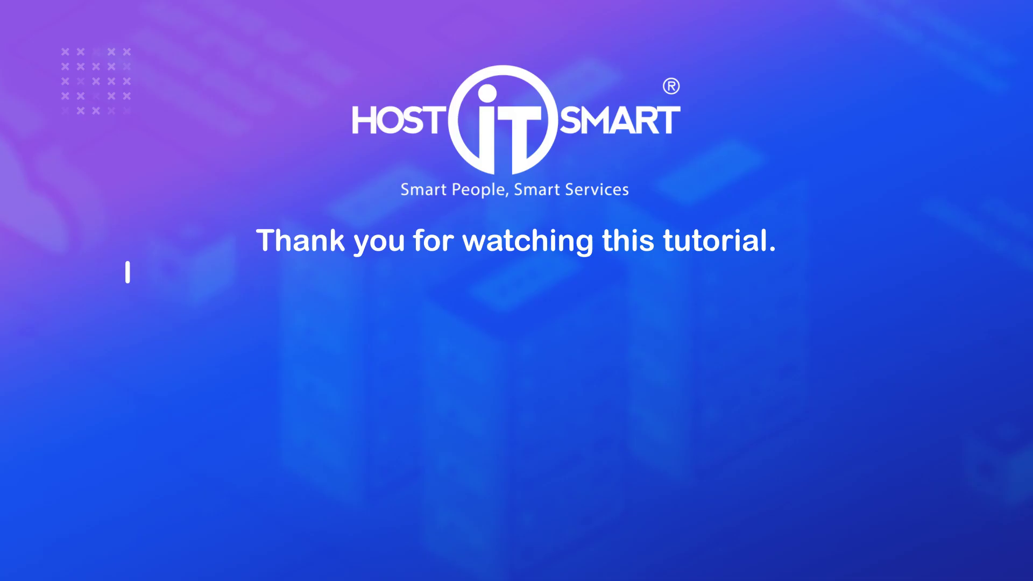